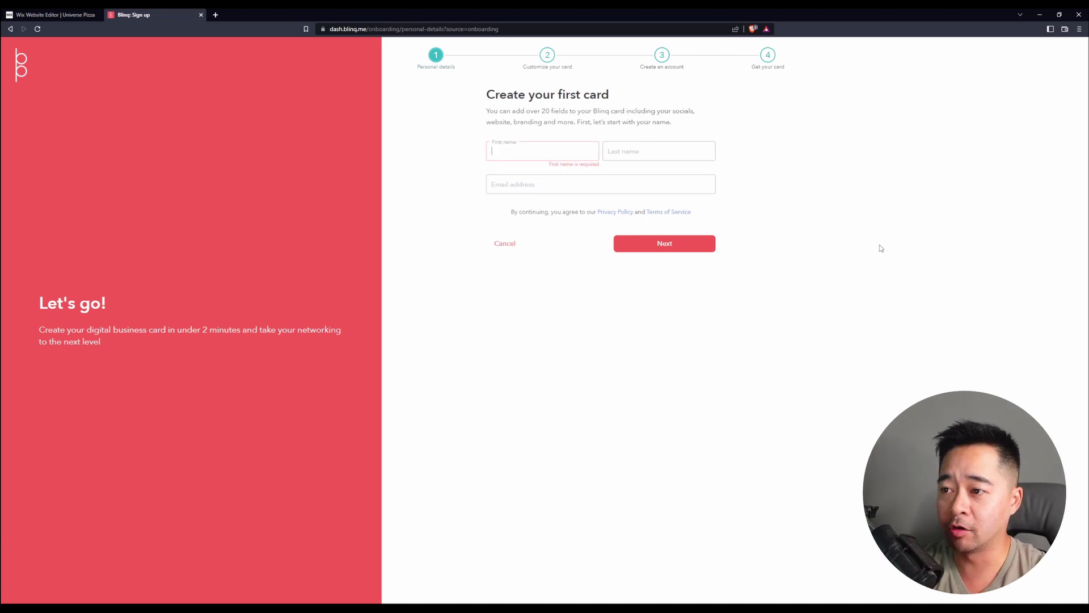
- Fill in the owner's first name, last name and e-mail address, then continue to card customization
{"action": "key", "text": "Tab"}
{"action": "key", "text": "Tab"}
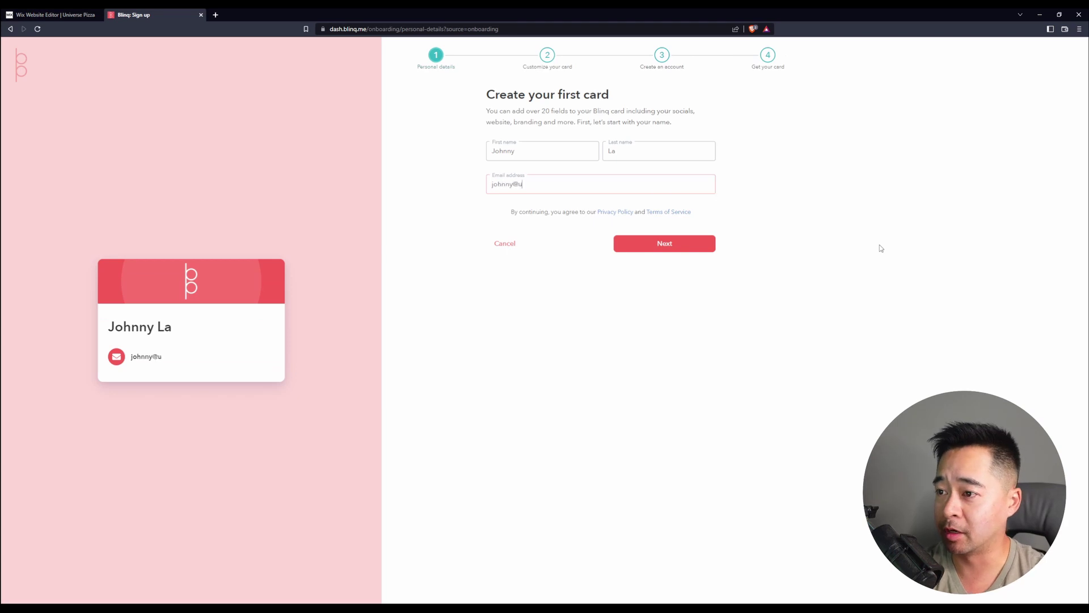
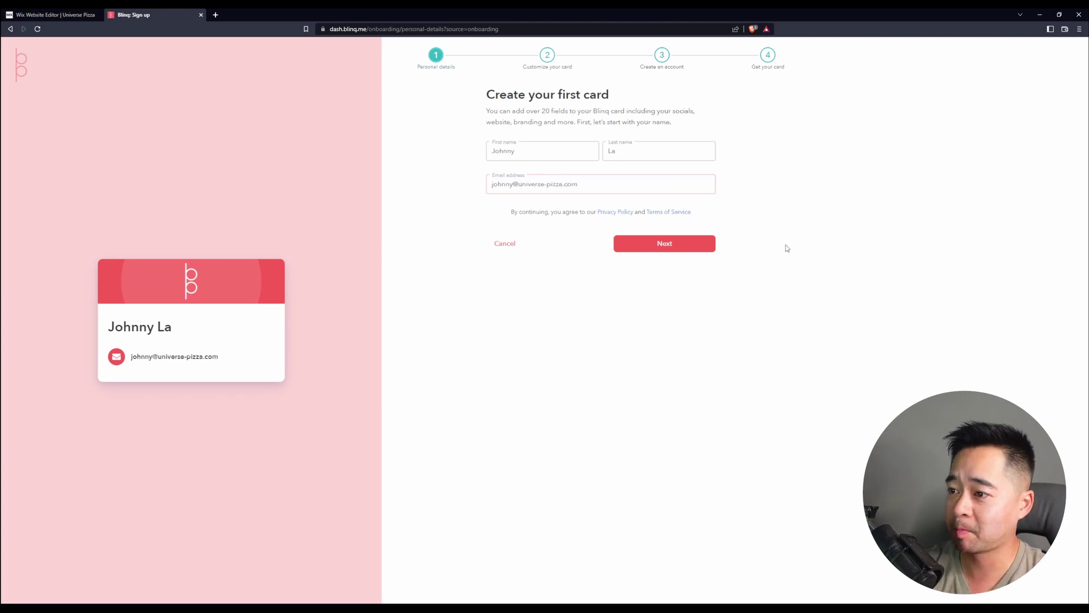
{"action": "left_click", "coordinate": [669, 245]}
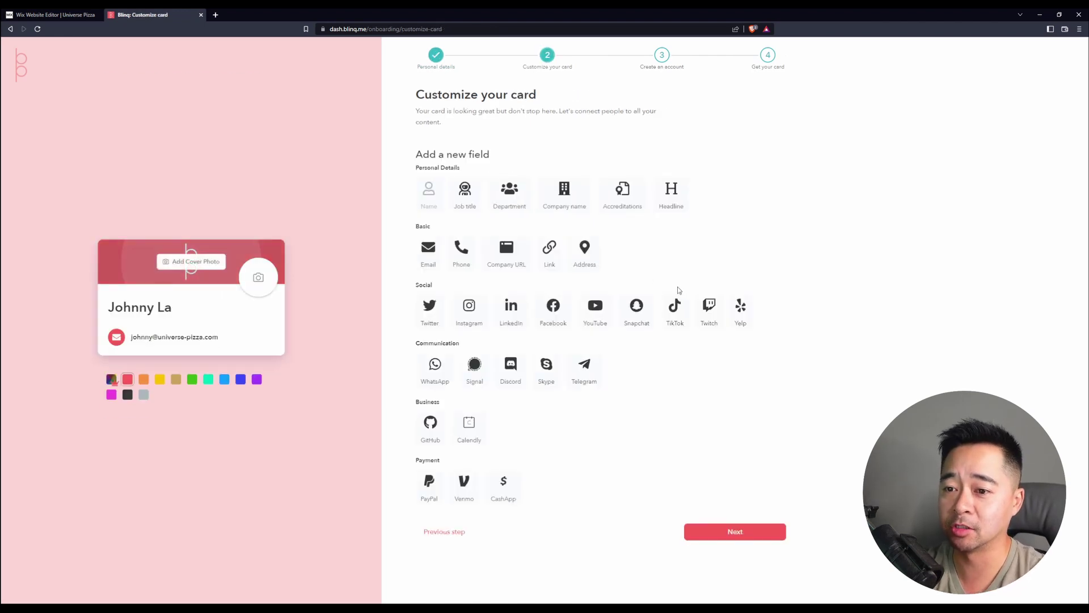
- Add the owner's phone number to the card, labelled Cell
{"action": "mouse_move", "coordinate": [283, 332]}
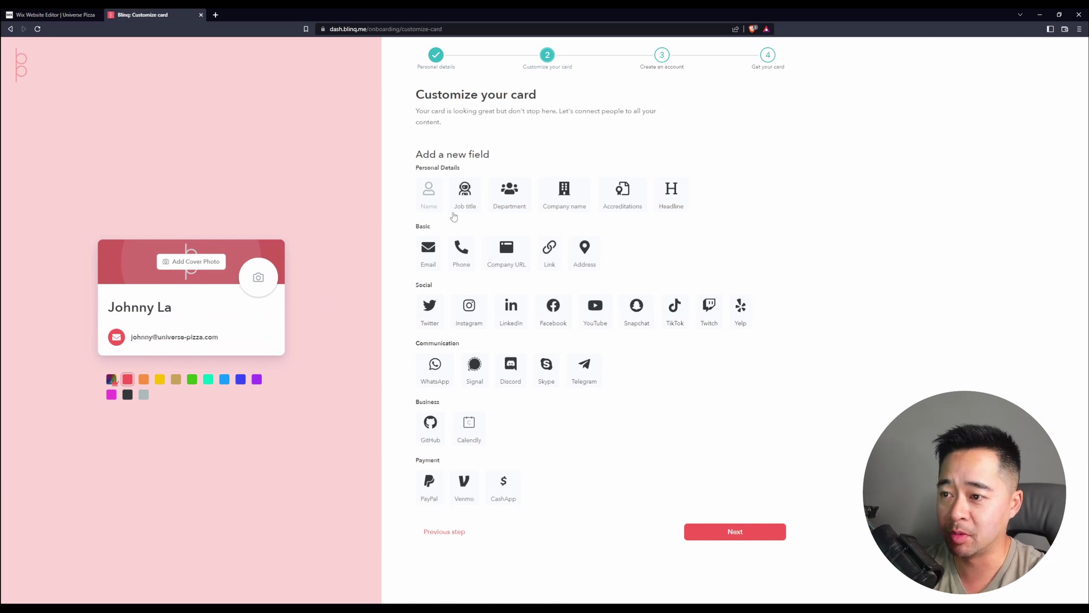
{"action": "left_click", "coordinate": [460, 265]}
{"action": "type", "text": "5"}
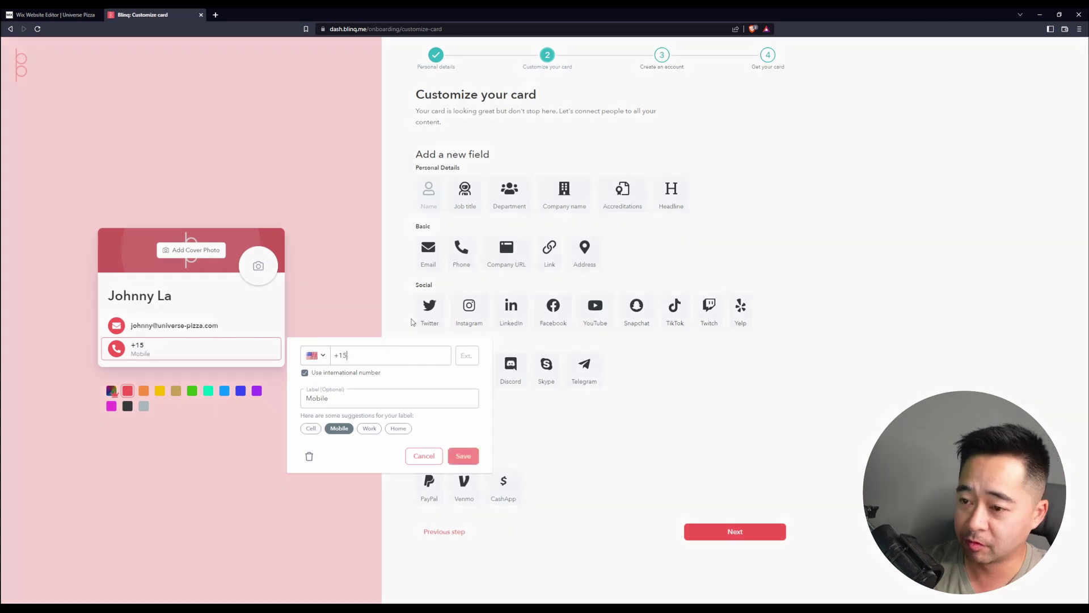
{"action": "type", "text": "555555555"}
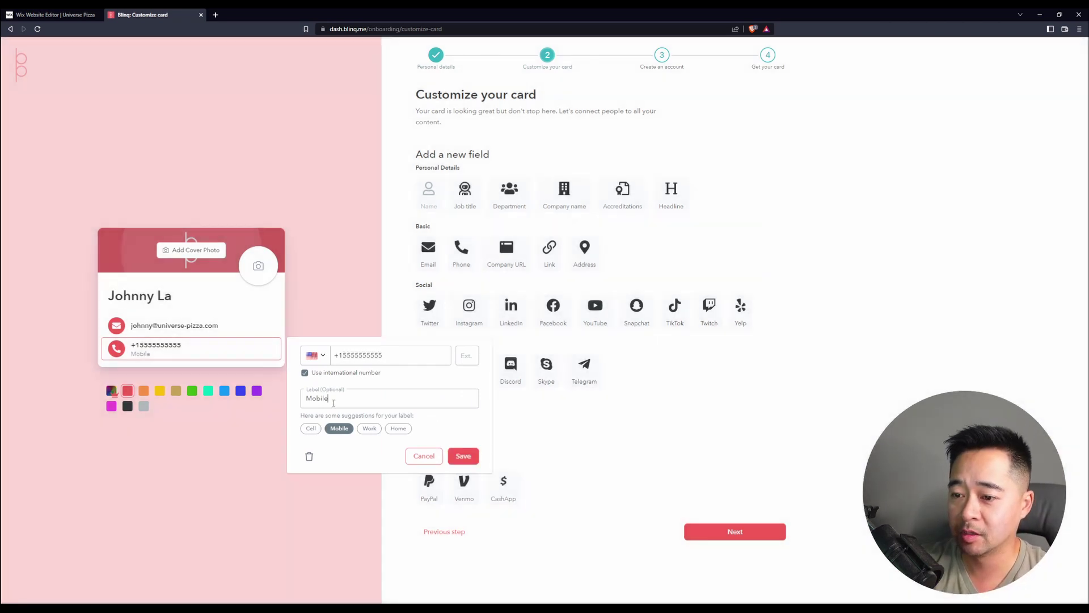
{"action": "left_click", "coordinate": [311, 430]}
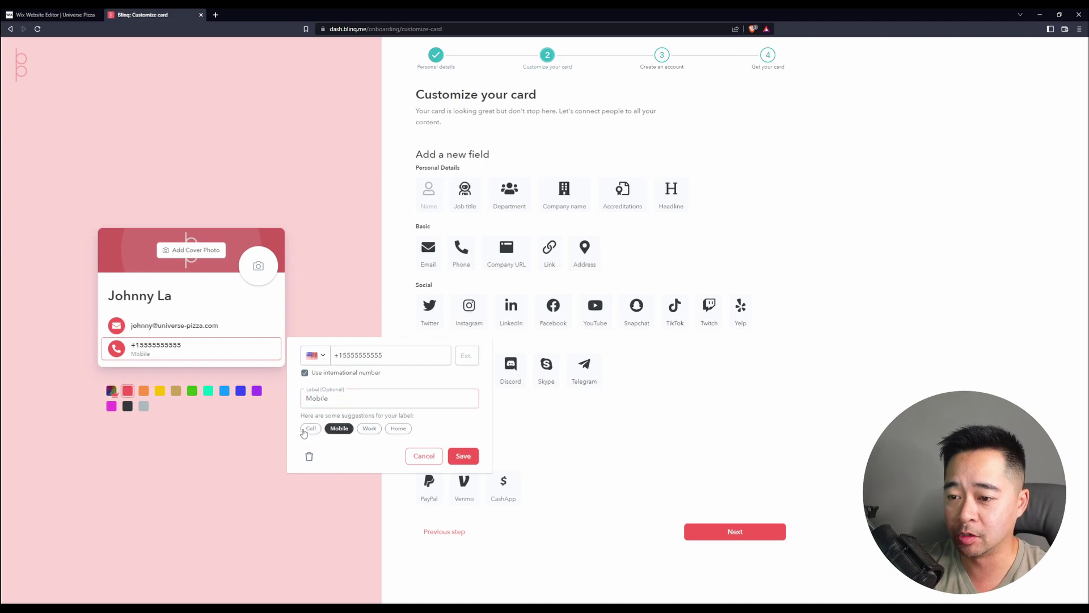
{"action": "left_click", "coordinate": [463, 456]}
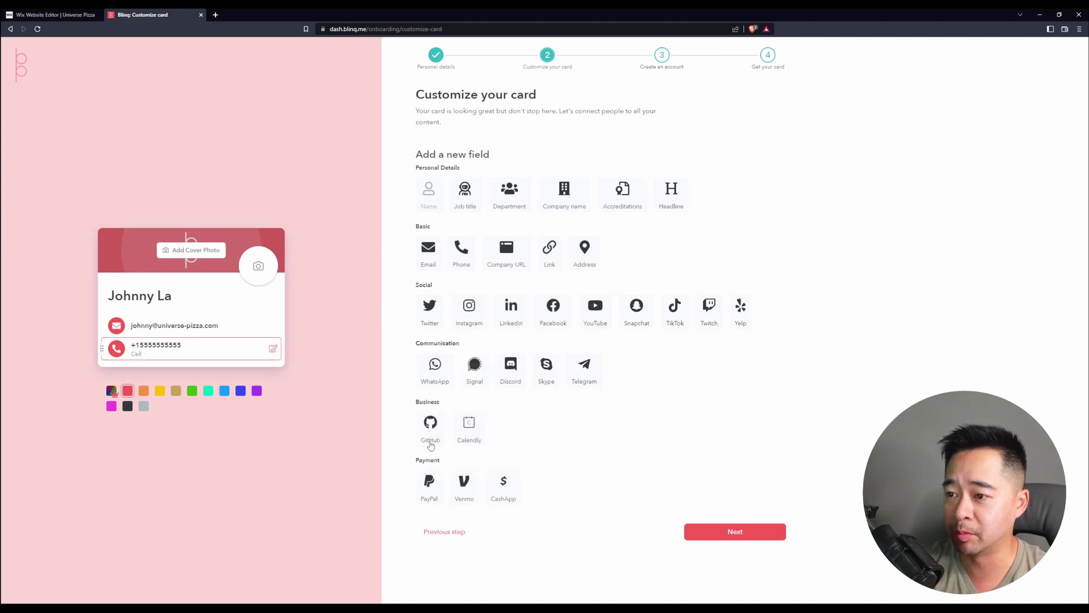
{"action": "left_click", "coordinate": [514, 267]}
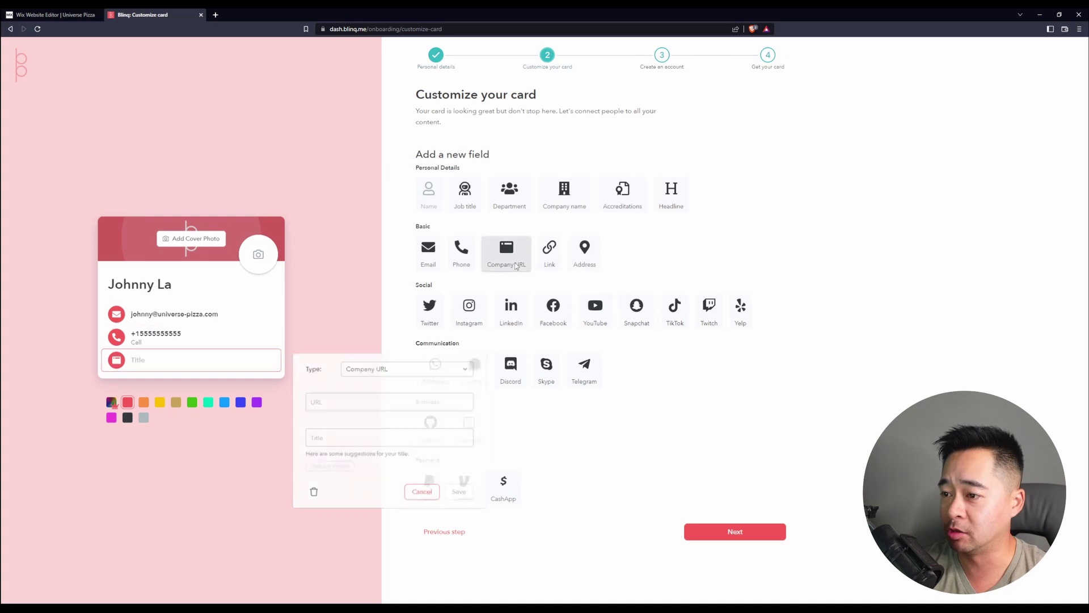
{"action": "type", "text": "http"}
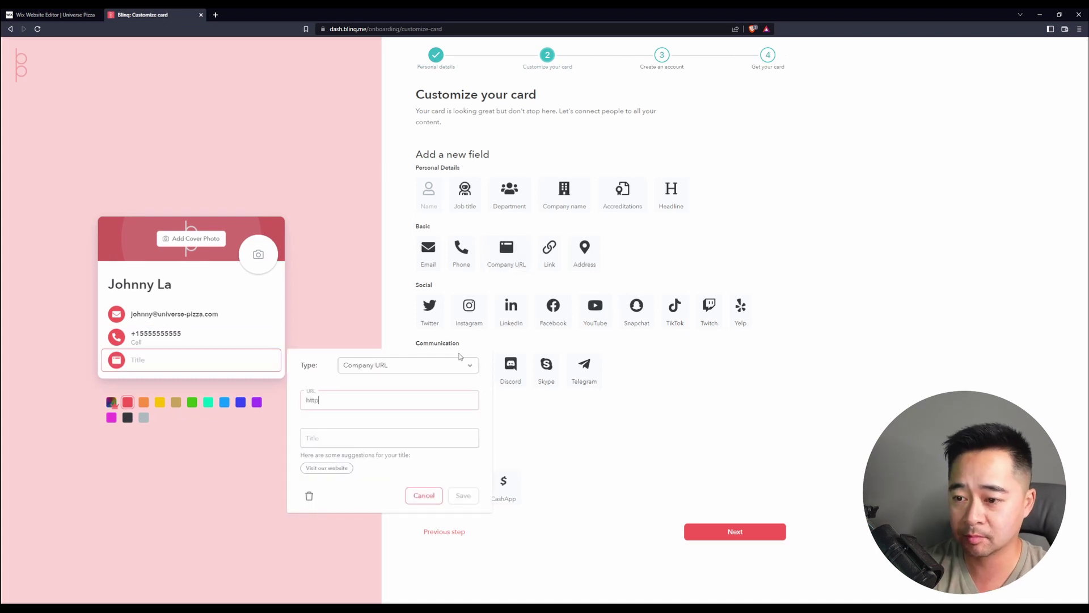
{"action": "type", "text": "://www.univ"}
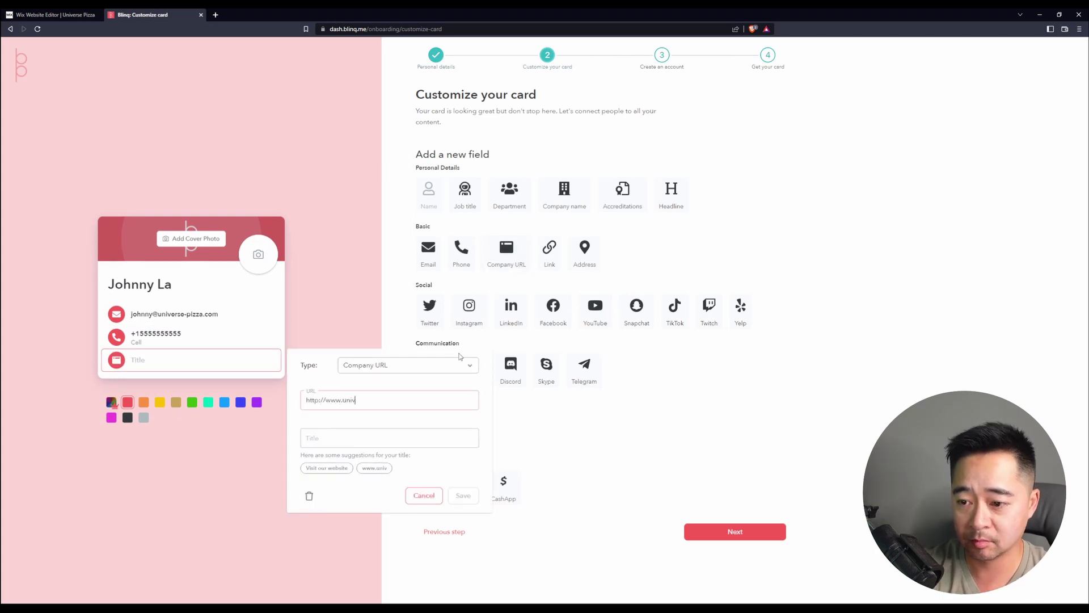
{"action": "type", "text": "erse-pizza.com"}
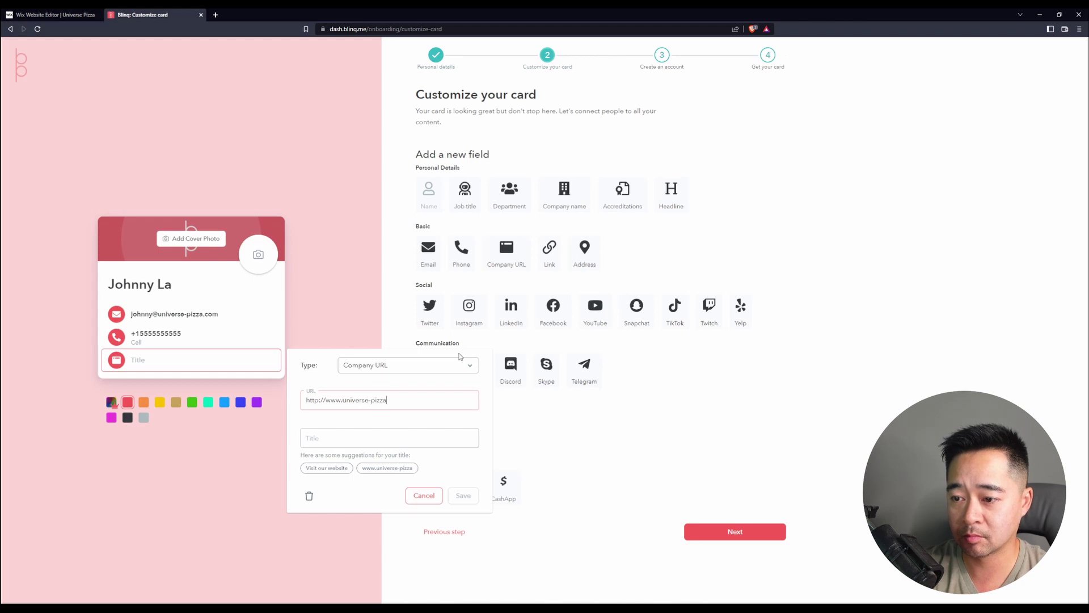
{"action": "left_click", "coordinate": [384, 440]}
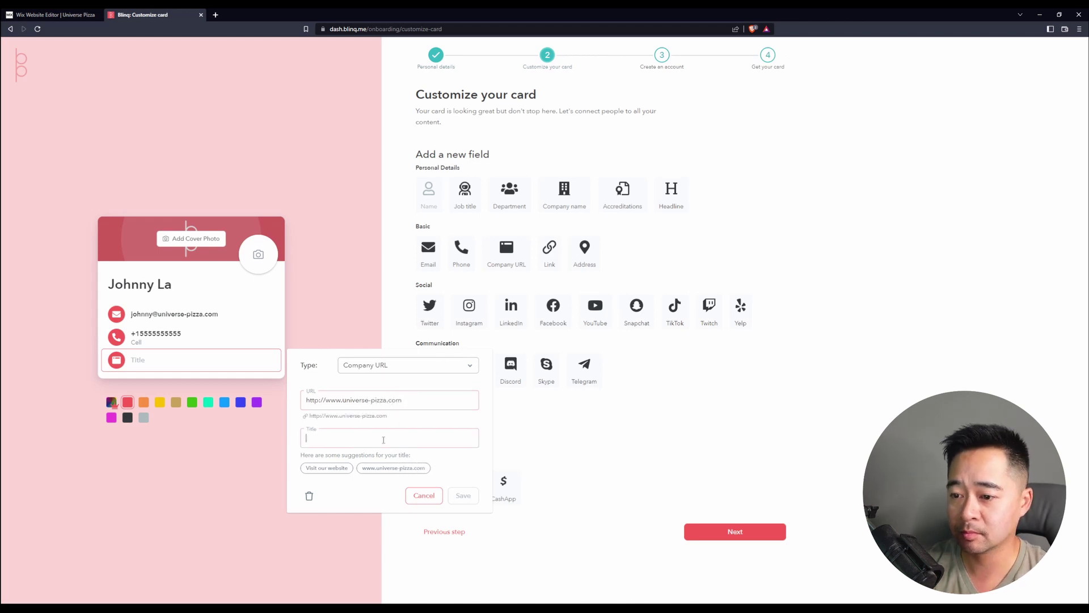
{"action": "left_click", "coordinate": [327, 469]}
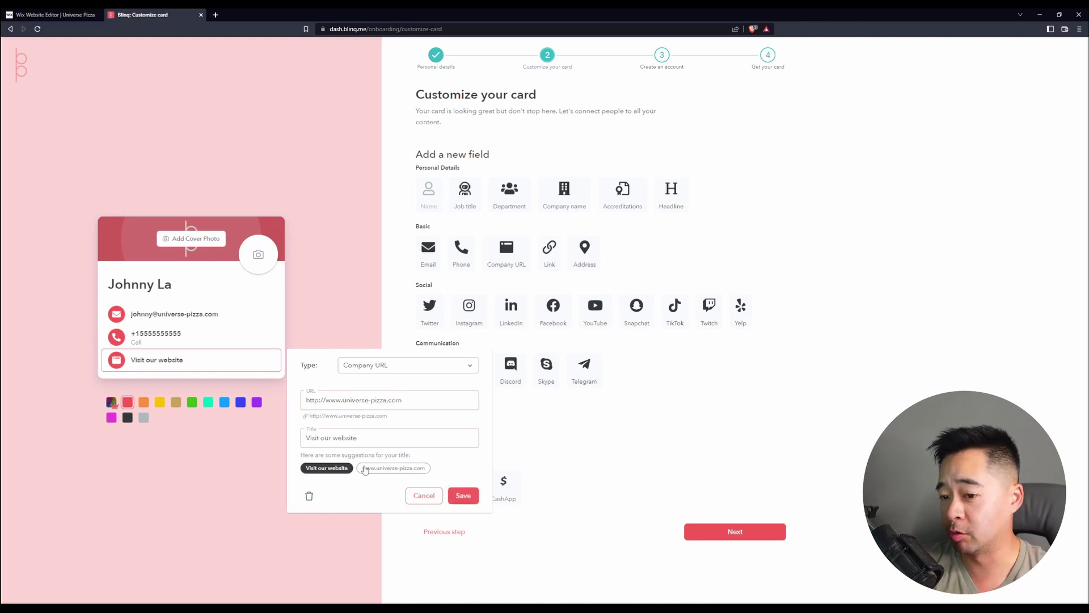
{"action": "left_click", "coordinate": [388, 468]}
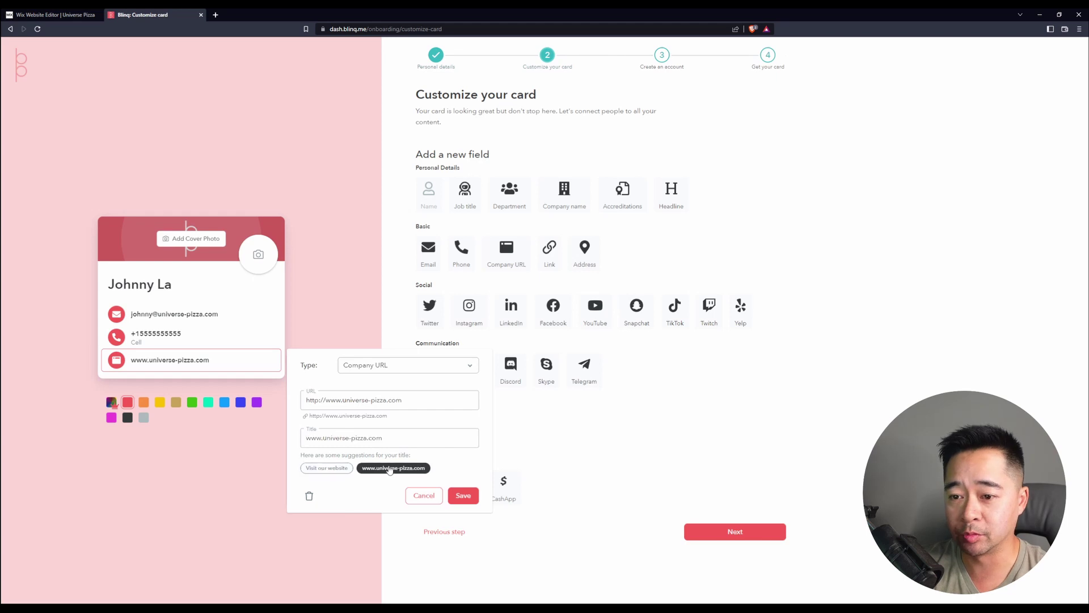
{"action": "left_click", "coordinate": [464, 495]}
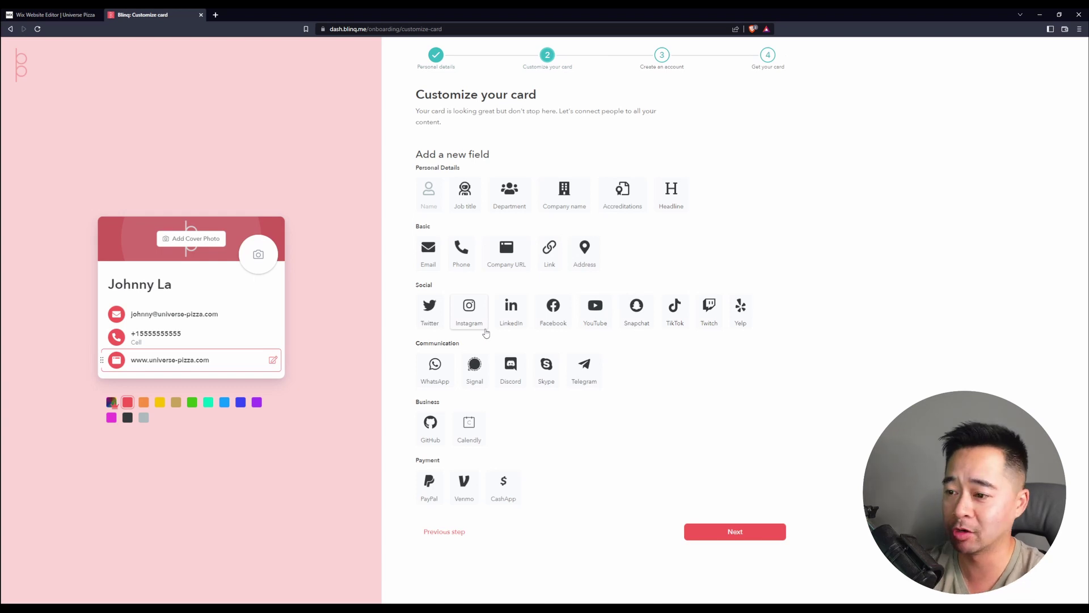
- Add a Facebook row for universe-pizza titled 'Friend me on Facebook'
{"action": "left_click", "coordinate": [558, 325]}
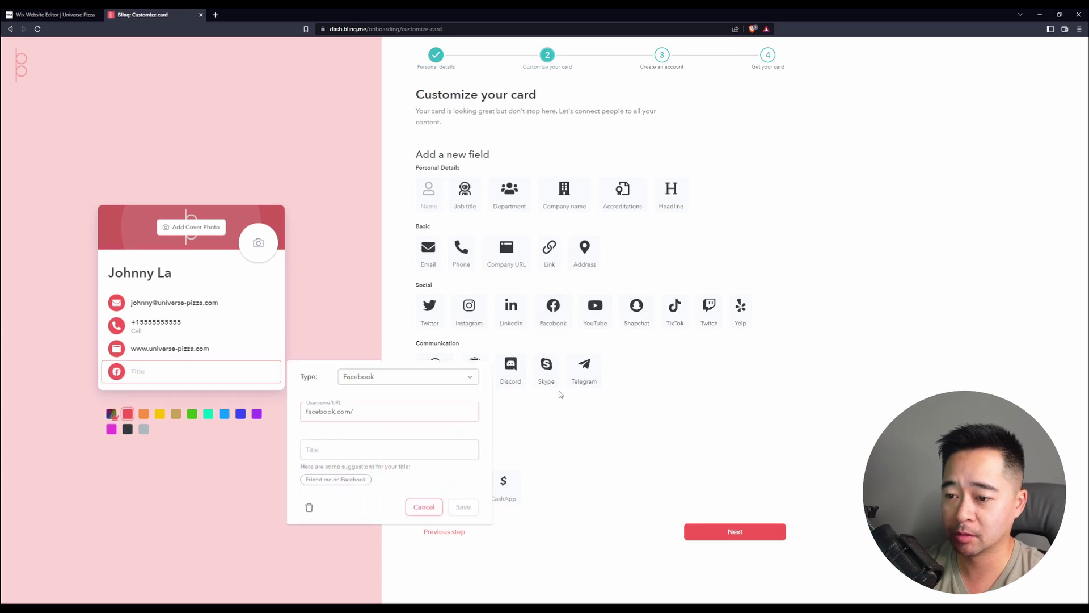
{"action": "type", "text": "universe-pizza"}
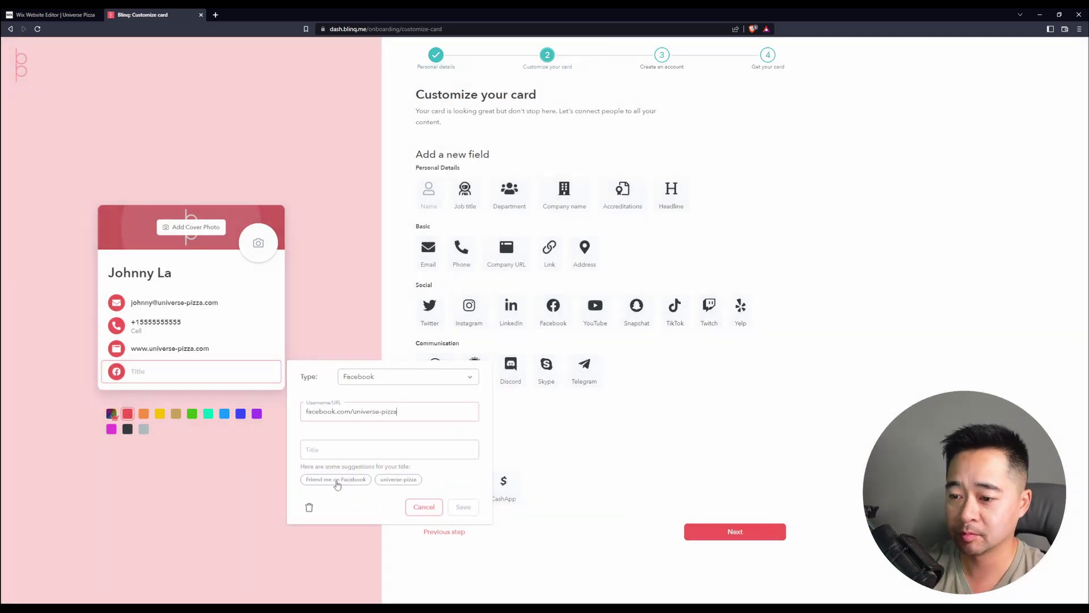
{"action": "left_click", "coordinate": [336, 479]}
{"action": "left_click", "coordinate": [463, 508]}
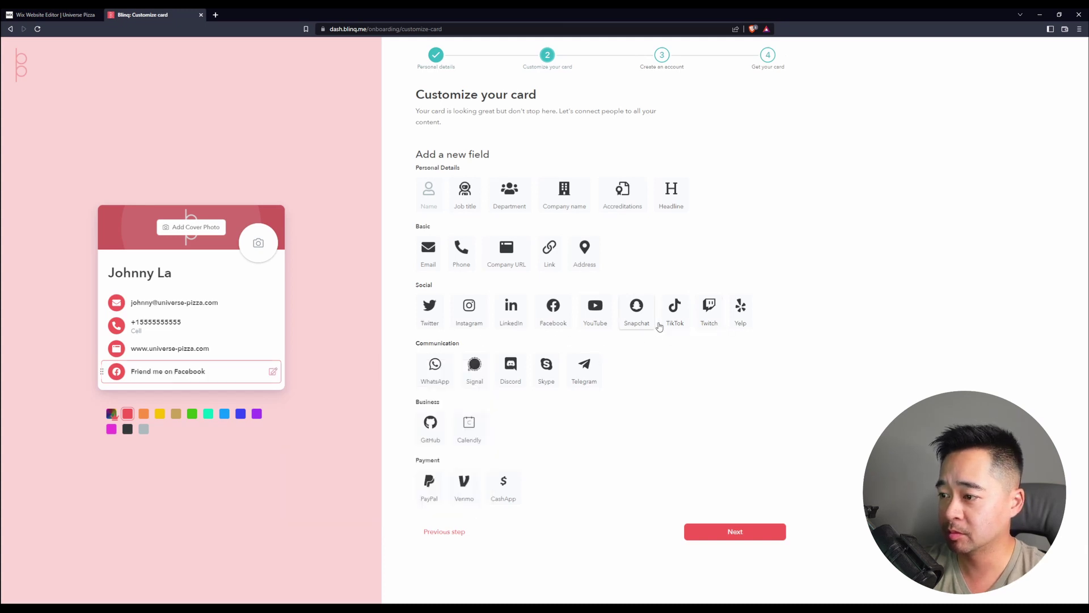
- Add an Instagram row for universe-pizza titled 'Follow me on Instagram'
{"action": "left_click", "coordinate": [469, 309]}
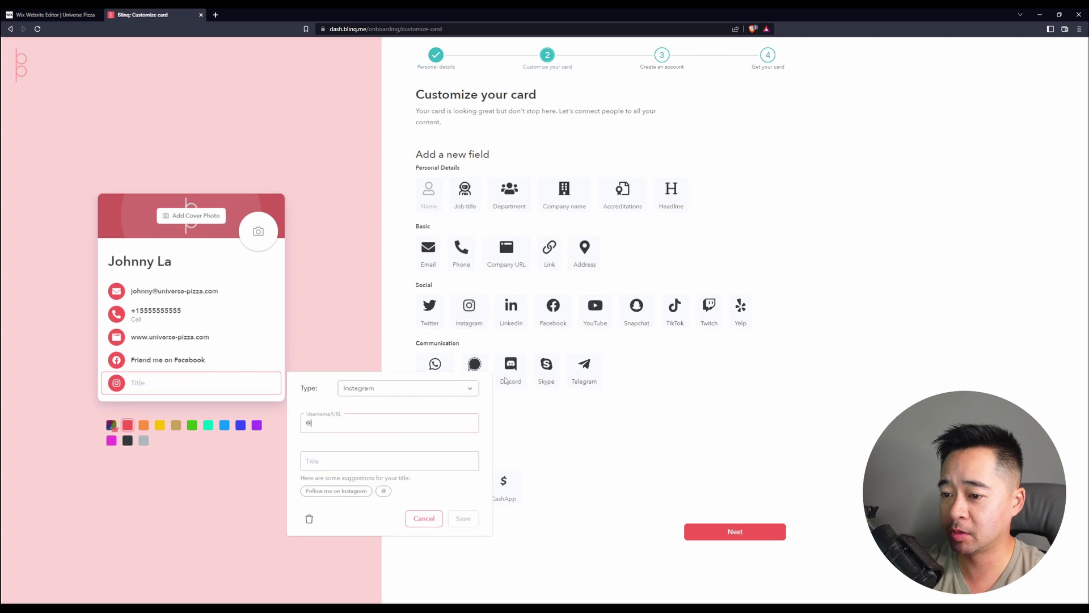
{"action": "type", "text": "universe-pizz"}
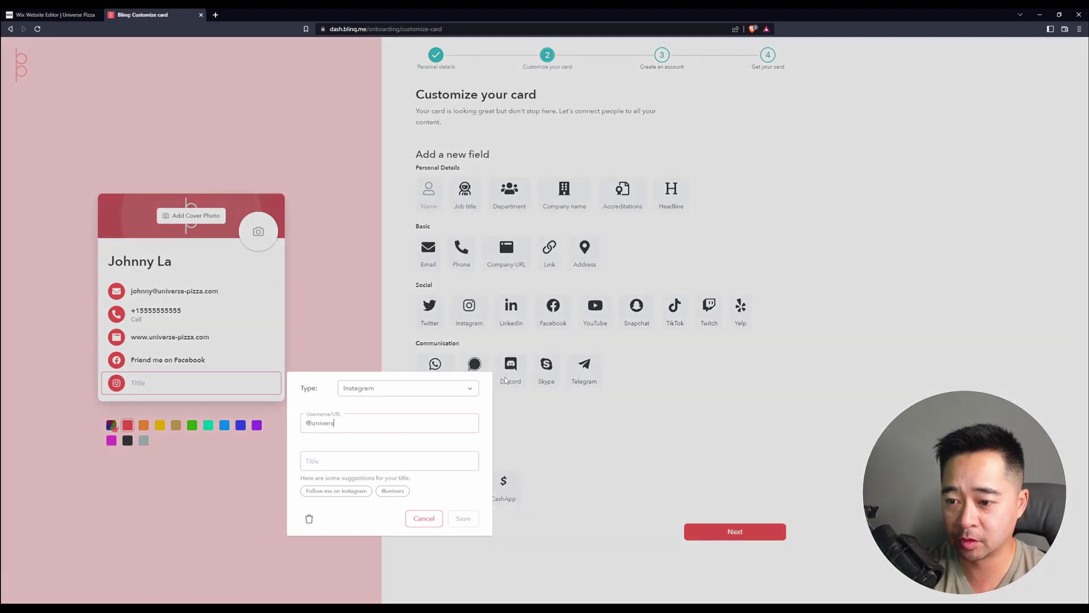
{"action": "type", "text": "a"}
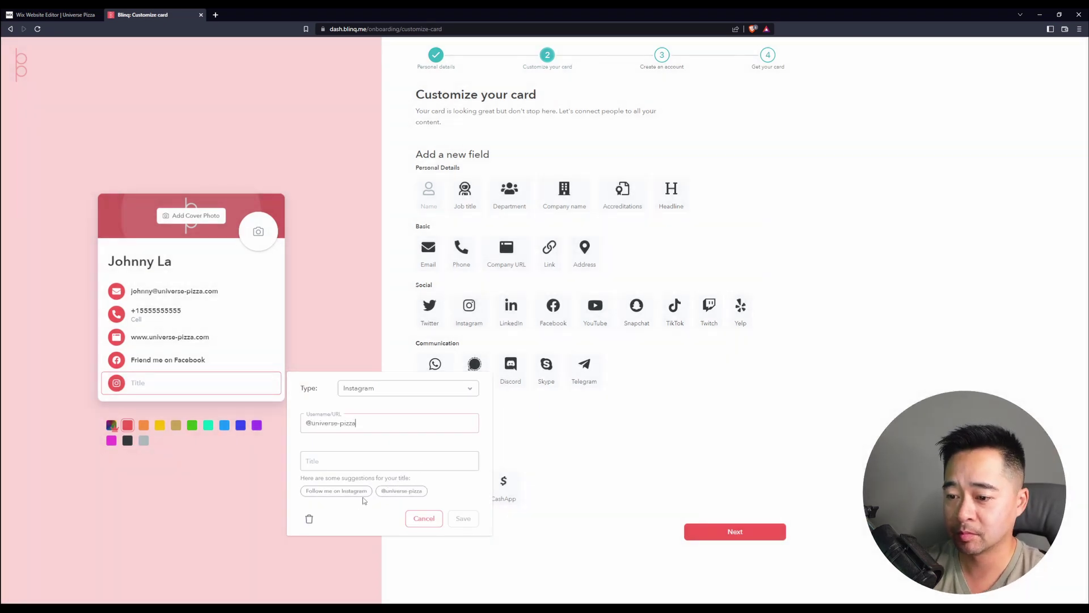
{"action": "left_click", "coordinate": [349, 497]}
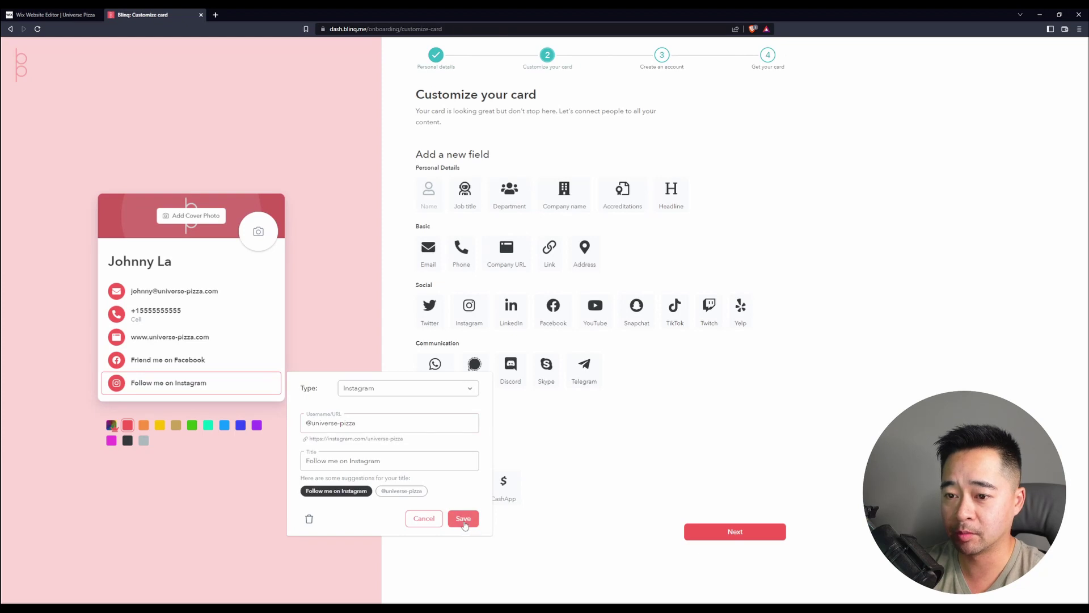
{"action": "left_click", "coordinate": [463, 518]}
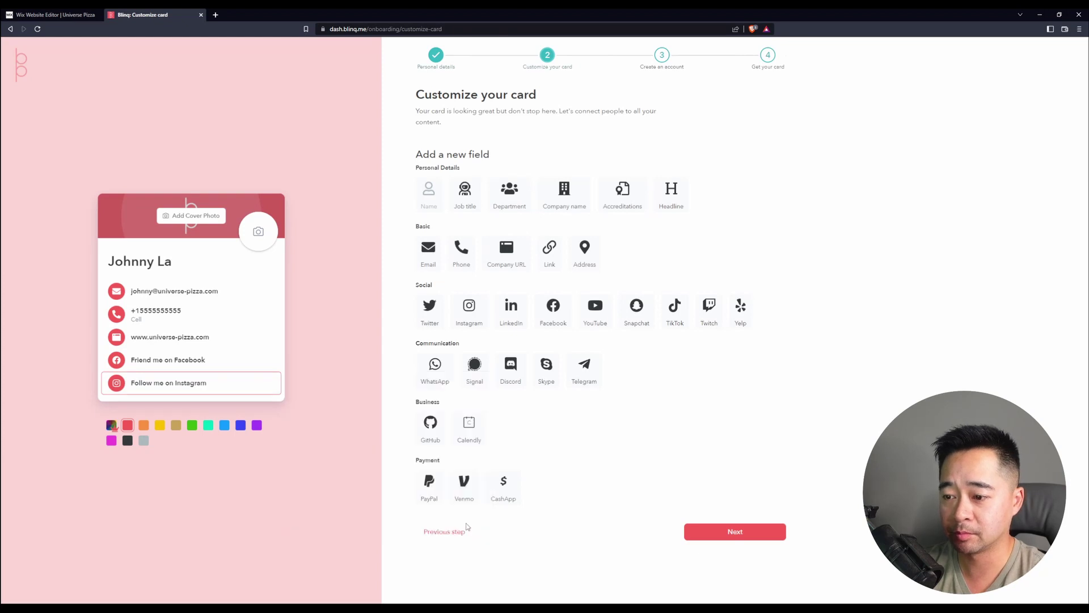
- Upload the Universe Pizza logo as the card's cover image
{"action": "left_click", "coordinate": [187, 222]}
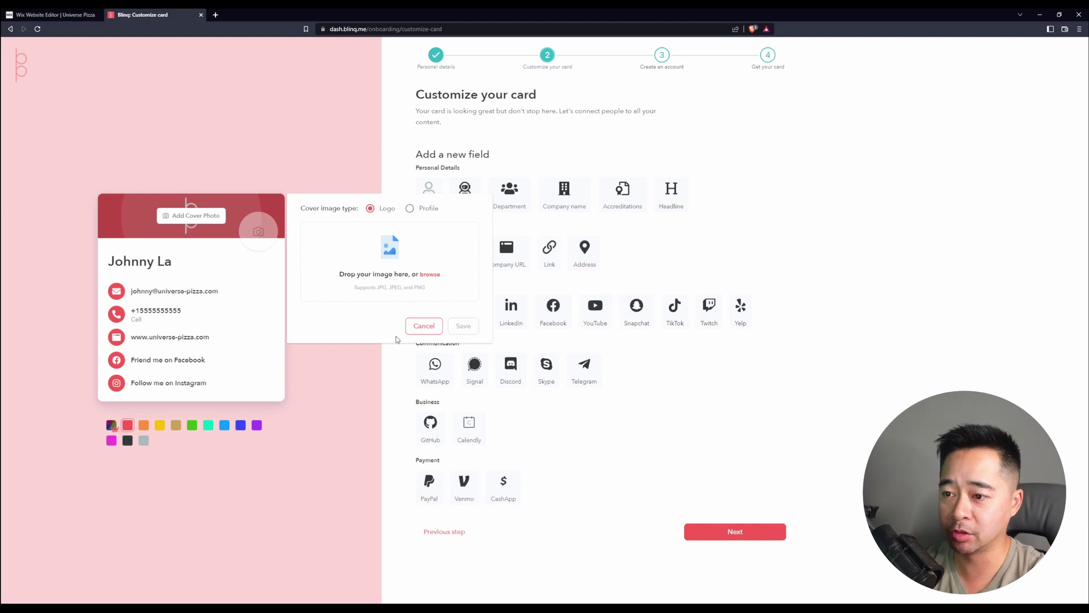
{"action": "left_click", "coordinate": [430, 274]}
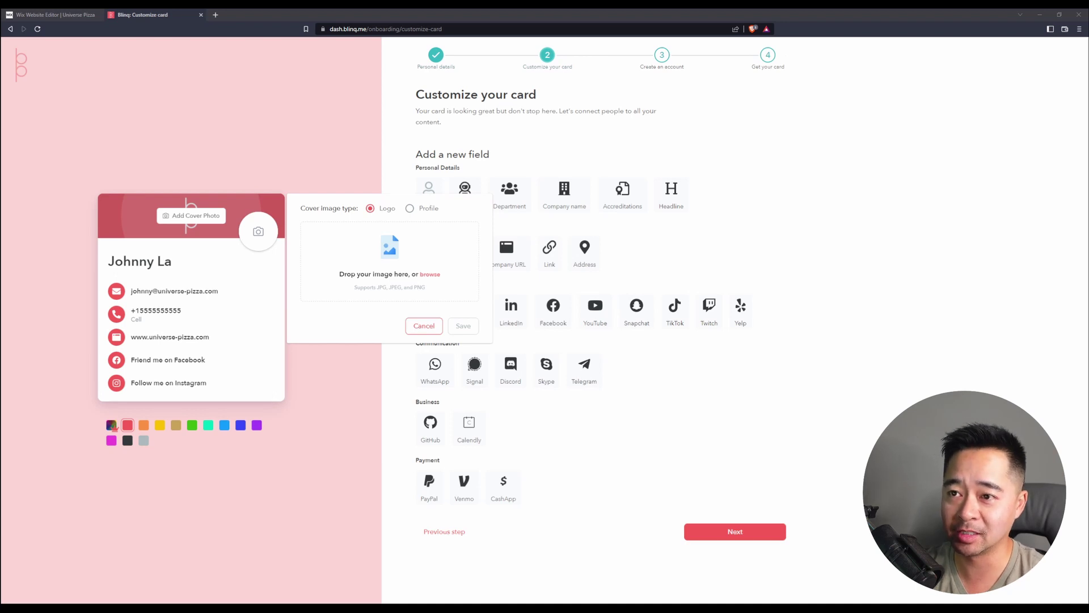
{"action": "key", "text": "Return"}
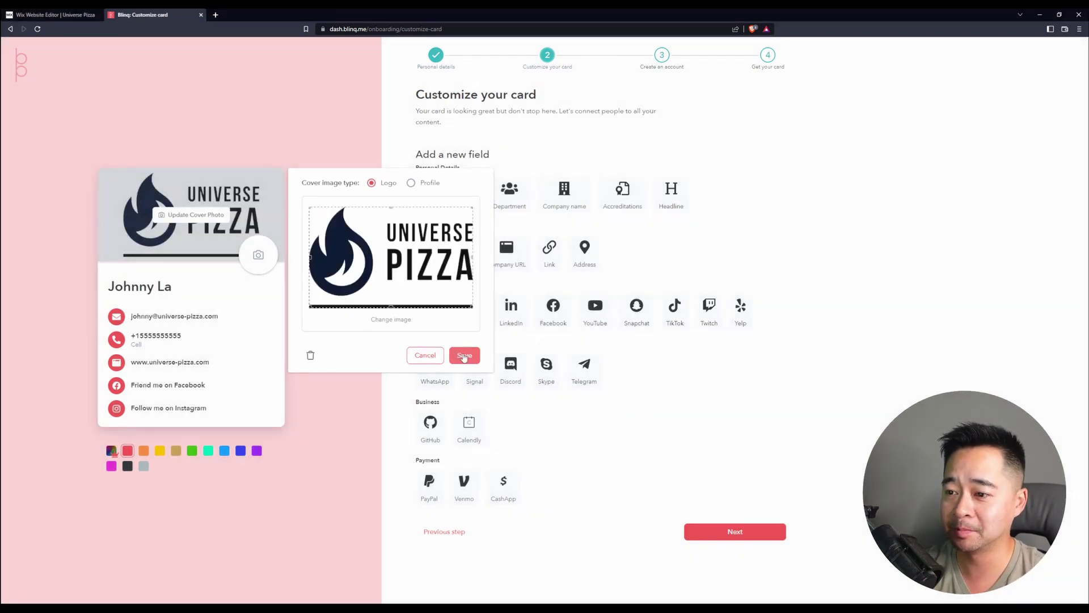
{"action": "left_click", "coordinate": [464, 355]}
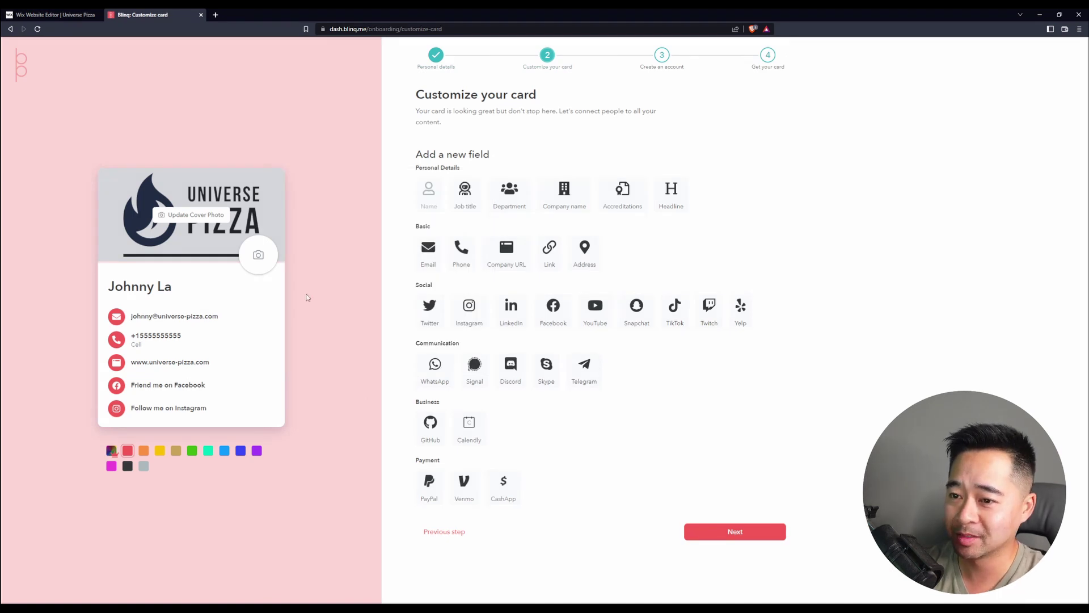
- Upload a headshot as the card's round profile photo
{"action": "left_click", "coordinate": [259, 256]}
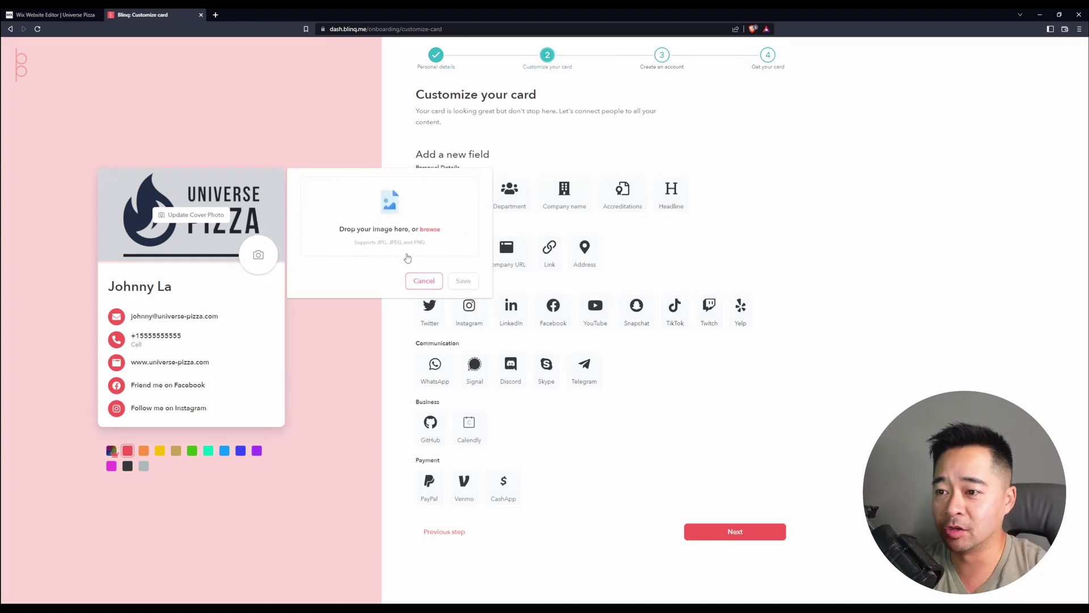
{"action": "left_click", "coordinate": [429, 233]}
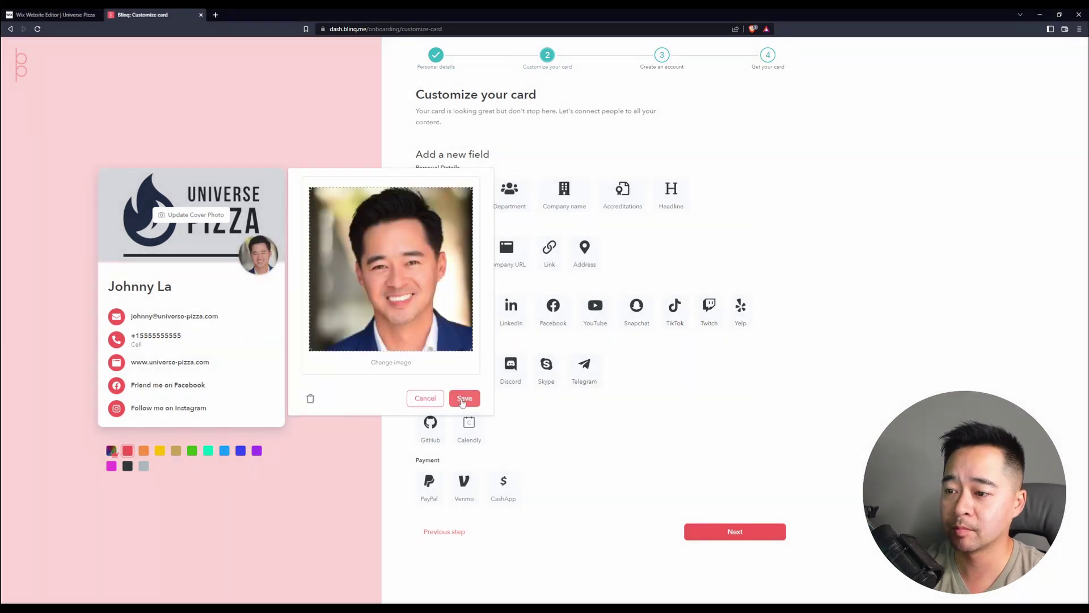
{"action": "left_click", "coordinate": [465, 397]}
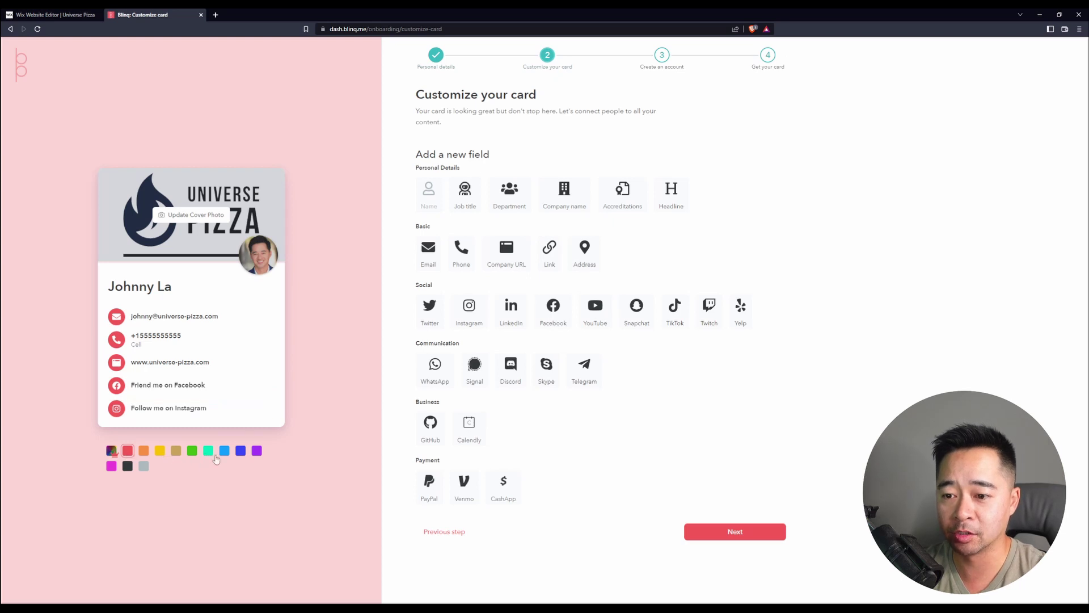
- Apply the blue theme, move the website row above the phone row, and continue to account creation
{"action": "mouse_move", "coordinate": [111, 454]}
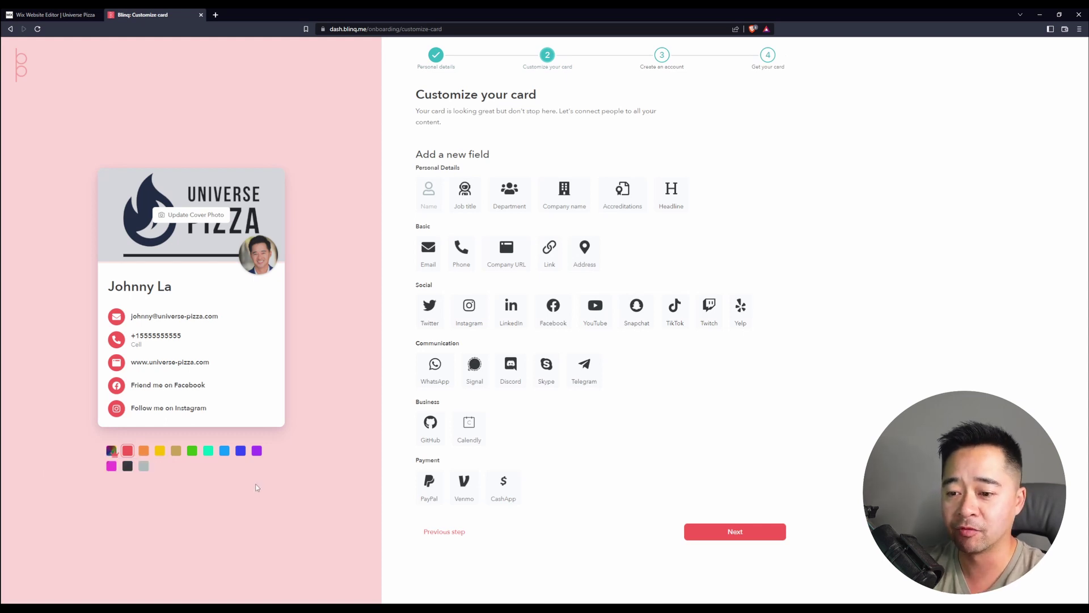
{"action": "left_click", "coordinate": [226, 454]}
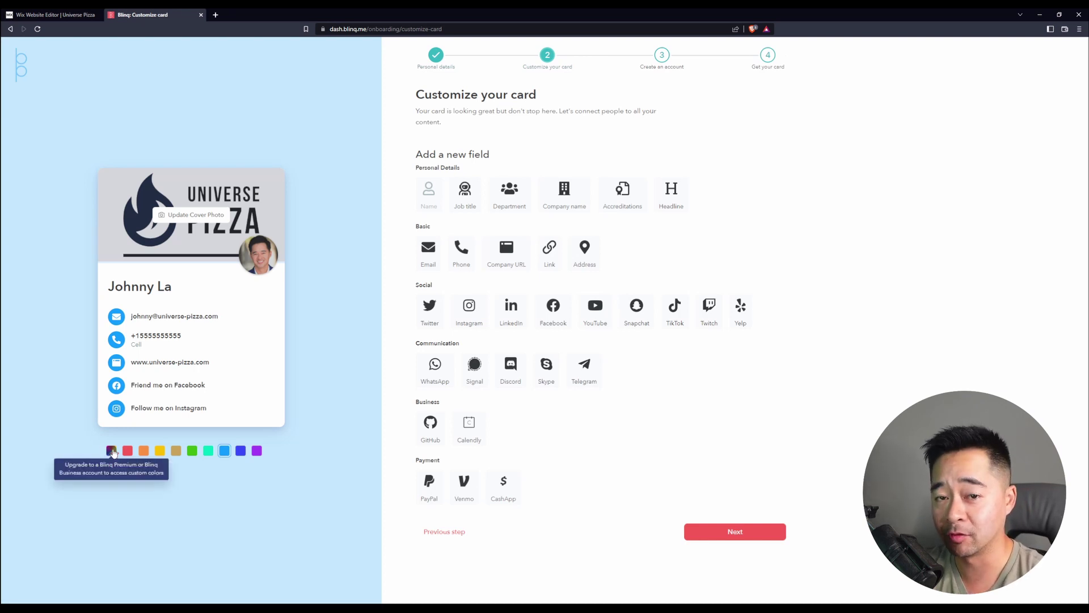
{"action": "left_click", "coordinate": [112, 451]}
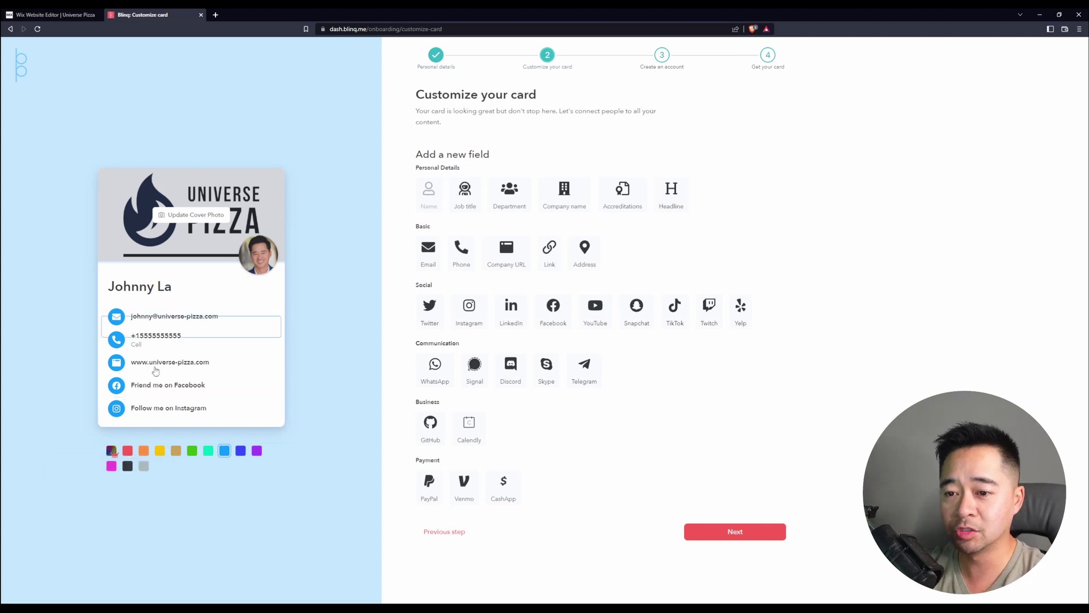
{"action": "left_click_drag", "start_coordinate": [158, 341], "coordinate": [177, 386]}
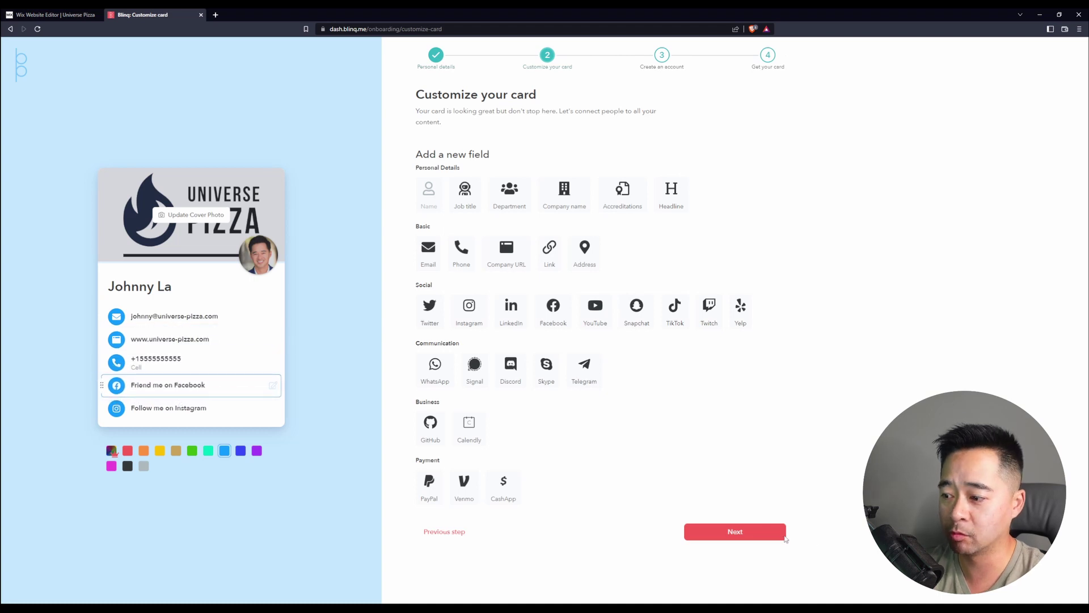
{"action": "left_click", "coordinate": [749, 535]}
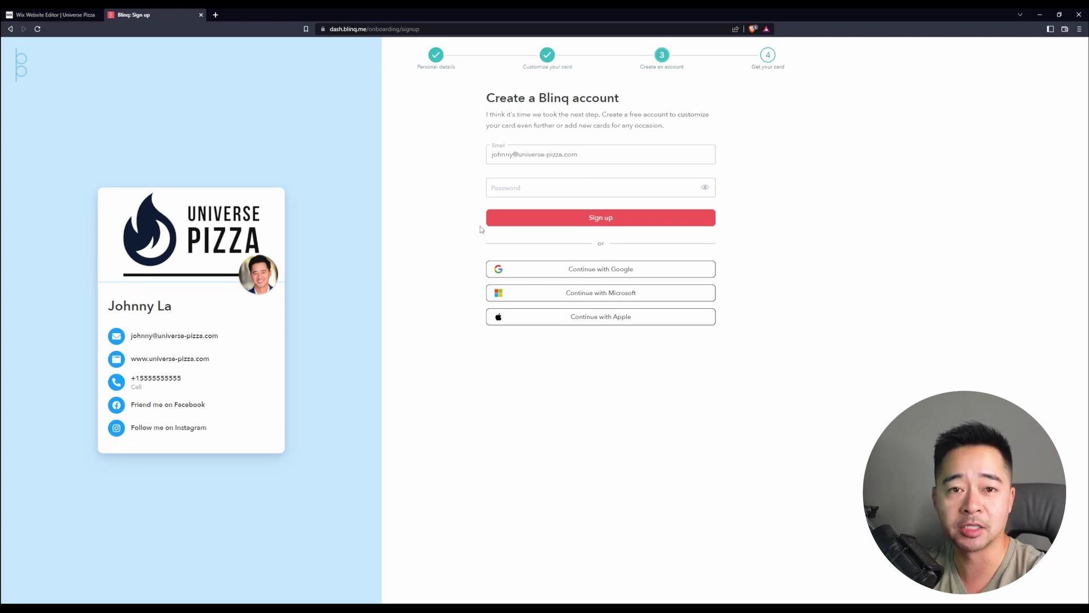
- Enter an account password and sign up to create the Blinq account
{"action": "left_click", "coordinate": [599, 189]}
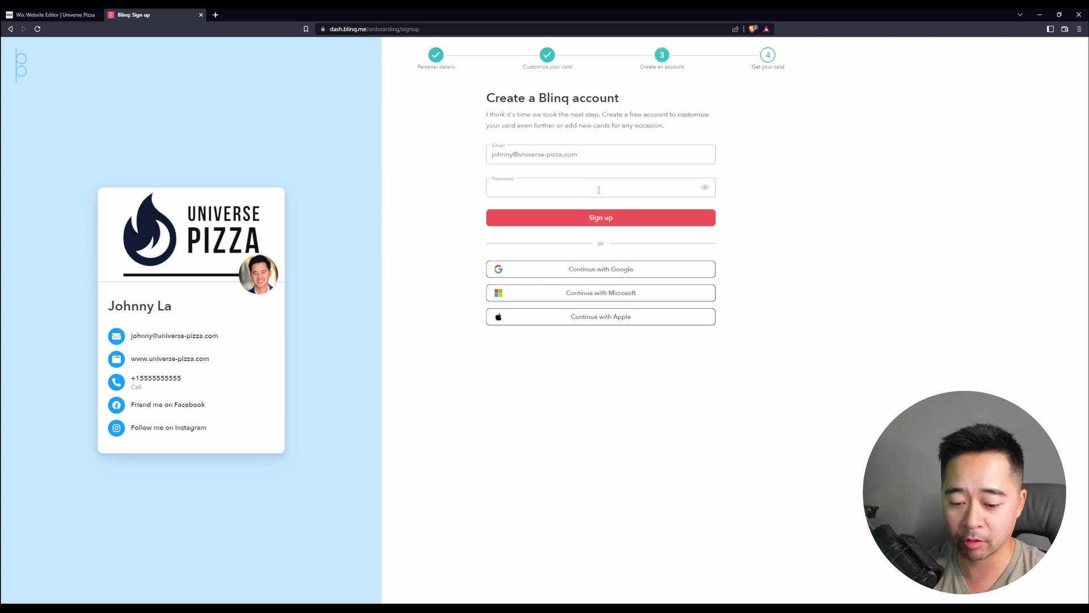
{"action": "type", "text": "•••••••••••"}
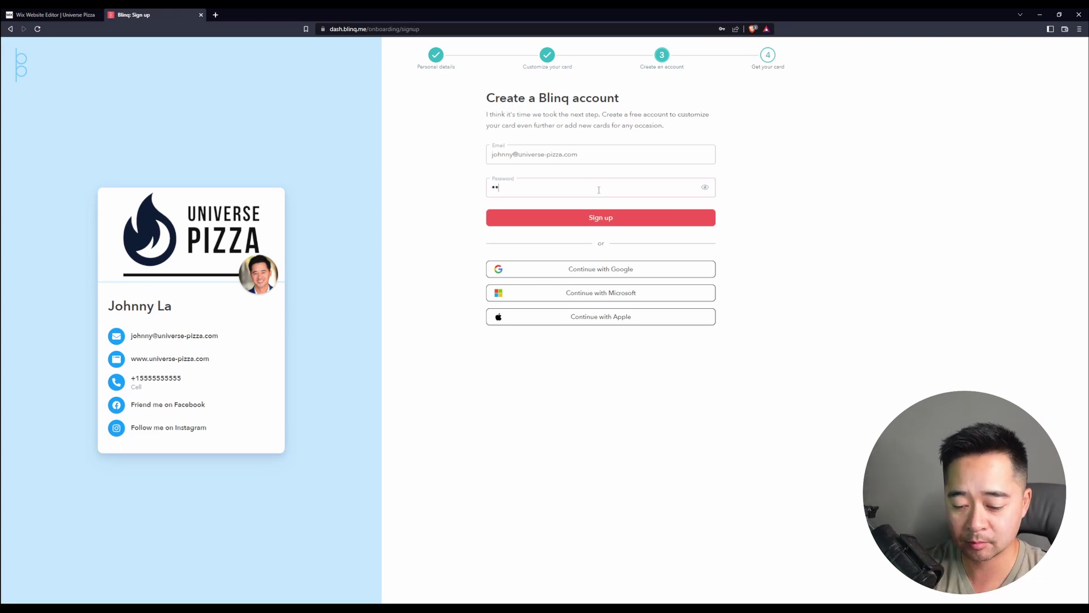
{"action": "left_click", "coordinate": [598, 219]}
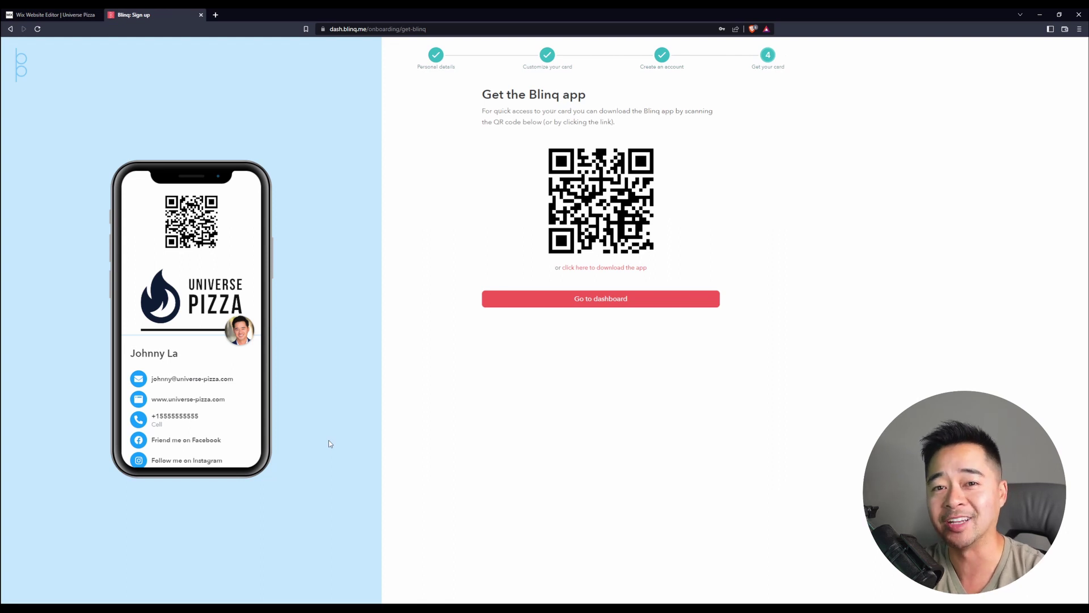
- On the dashboard, skip the Premium offer and download the card's QR code image
{"action": "left_click", "coordinate": [625, 298]}
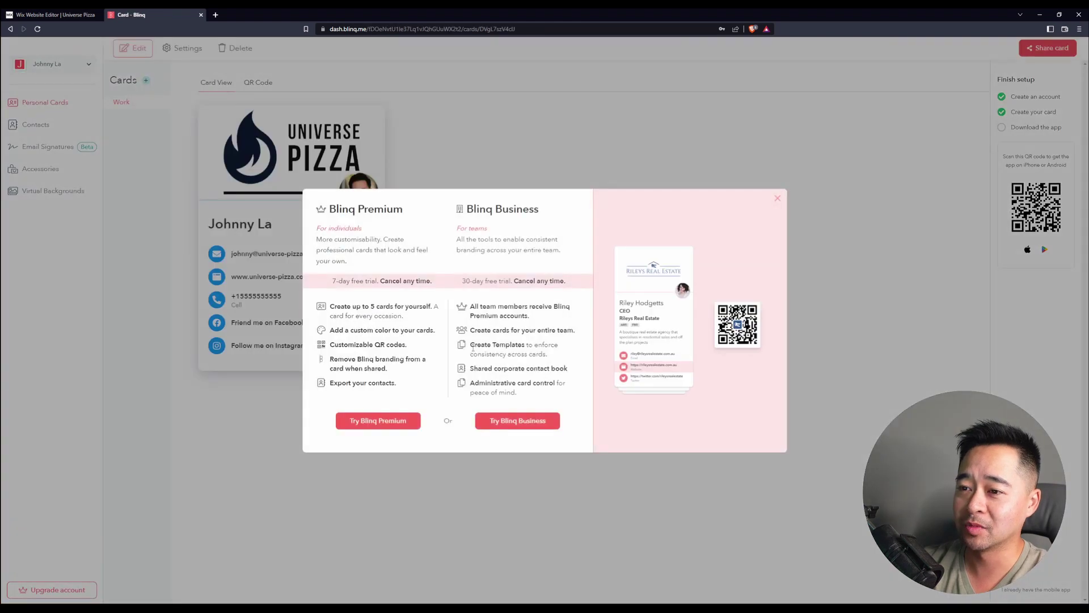
{"action": "left_click", "coordinate": [778, 199]}
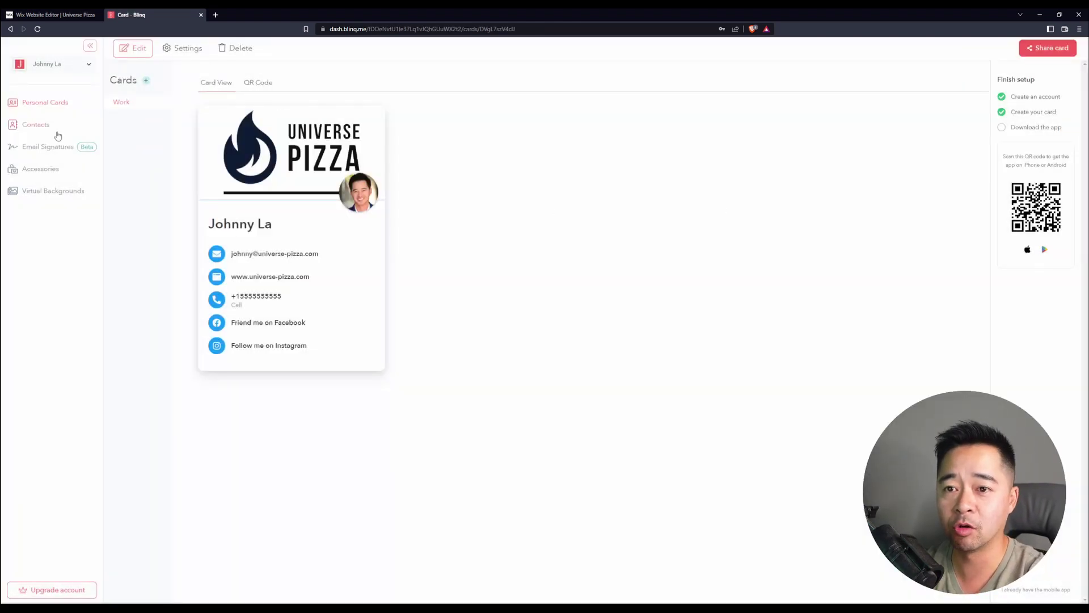
{"action": "left_click", "coordinate": [260, 84]}
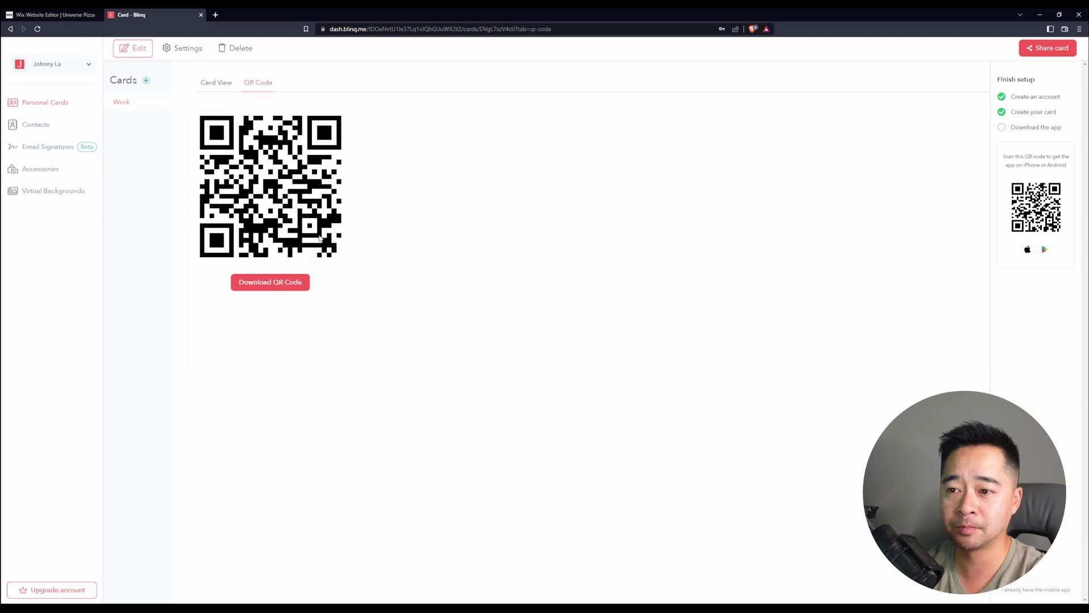
{"action": "left_click", "coordinate": [258, 283]}
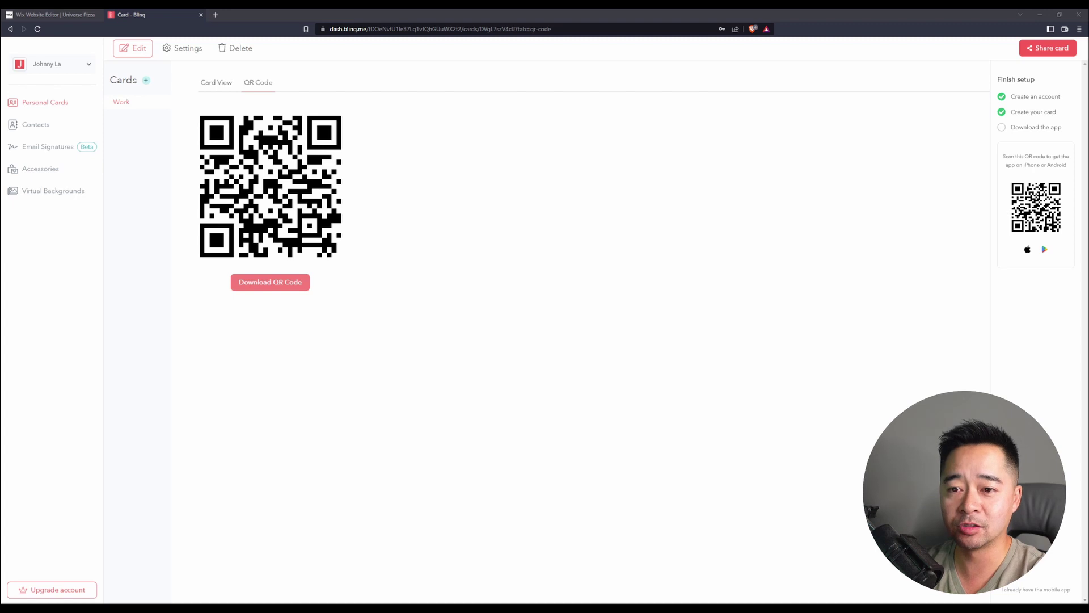